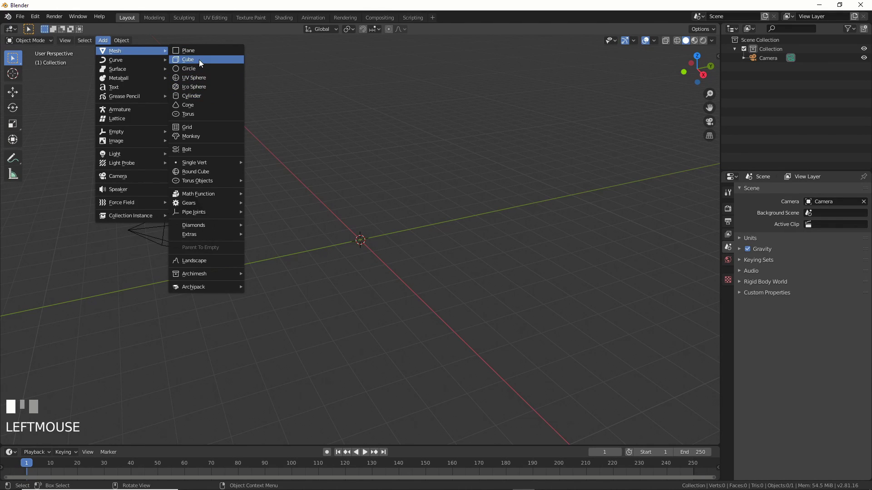
- Add a grid mesh with 50 subdivisions and a size of 5 m
{"action": "left_click", "coordinate": [191, 127]}
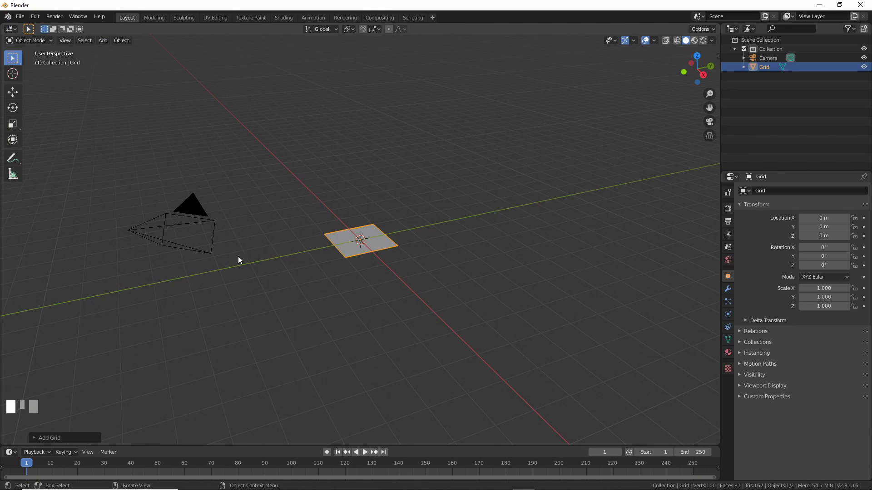
{"action": "left_click", "coordinate": [34, 438]}
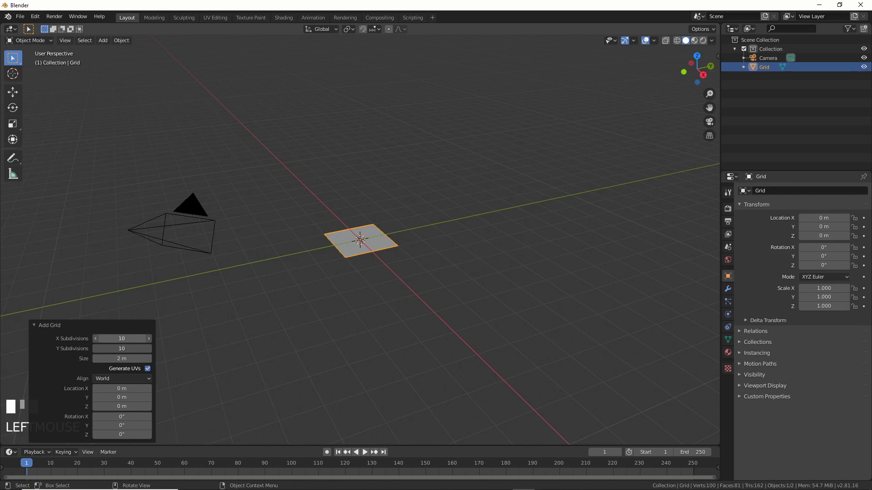
{"action": "left_click", "coordinate": [121, 359]}
{"action": "type", "text": "5"}
{"action": "key", "text": "Return"}
- Add a UV sphere at the origin with a 0.2 m radius, then deselect it
{"action": "left_click", "coordinate": [103, 40]}
{"action": "mouse_move", "coordinate": [114, 49]}
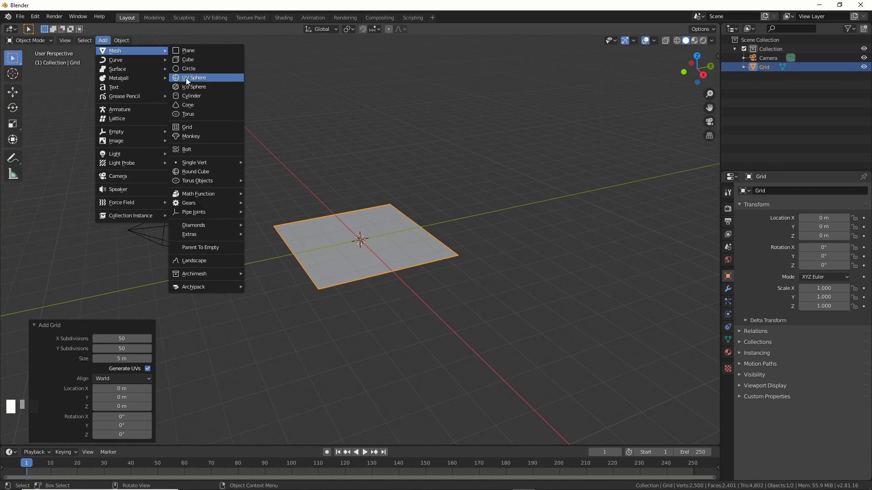
{"action": "left_click", "coordinate": [186, 78]}
{"action": "left_click", "coordinate": [119, 359]}
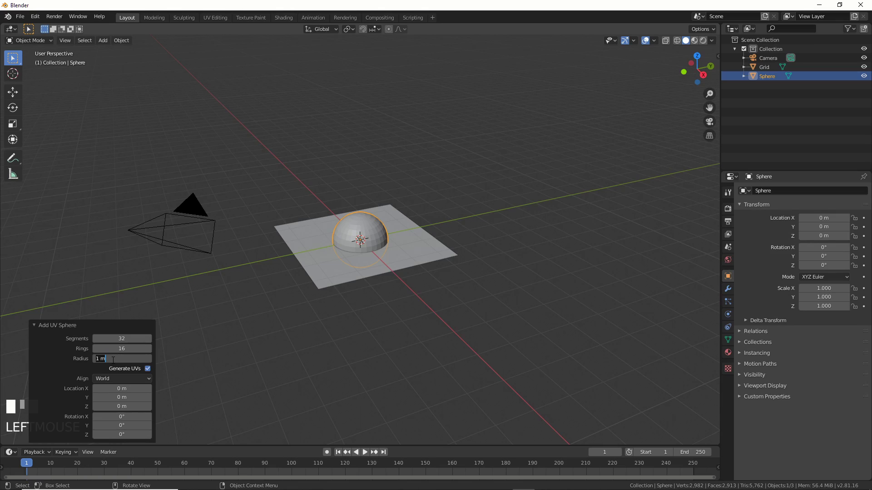
{"action": "type", "text": ".2"}
{"action": "key", "text": "Return"}
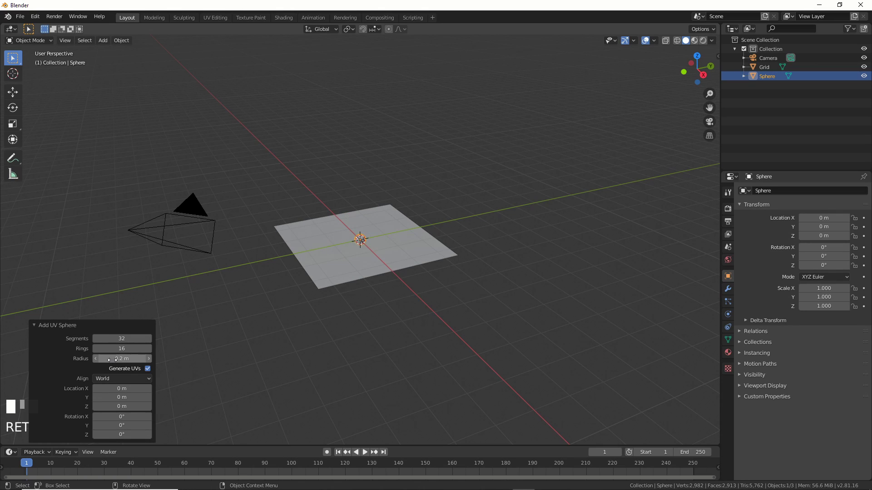
{"action": "left_click", "coordinate": [248, 300]}
- In the grid's Edit Mode, assign all its vertices to a new vertex group with Ctrl+G
{"action": "scroll", "coordinate": [248, 300], "scroll_direction": "up", "scroll_amount": 4}
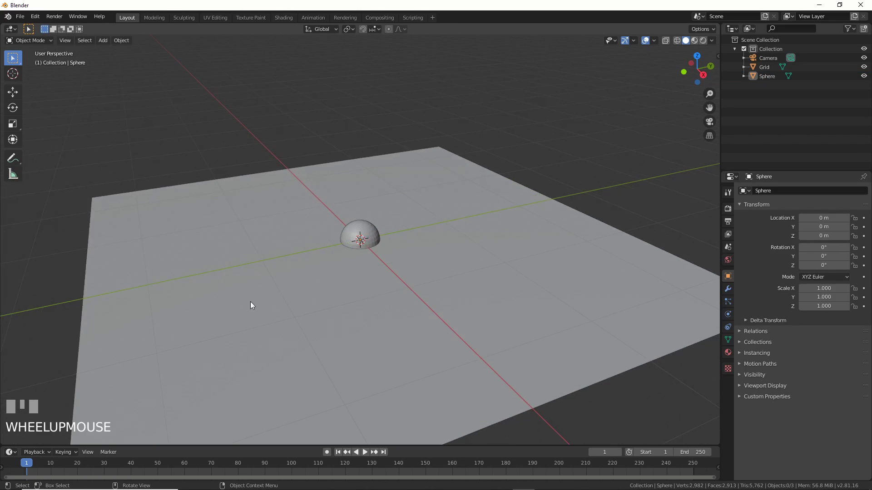
{"action": "scroll", "coordinate": [233, 306], "scroll_direction": "down", "scroll_amount": 1}
{"action": "left_click", "coordinate": [256, 224]}
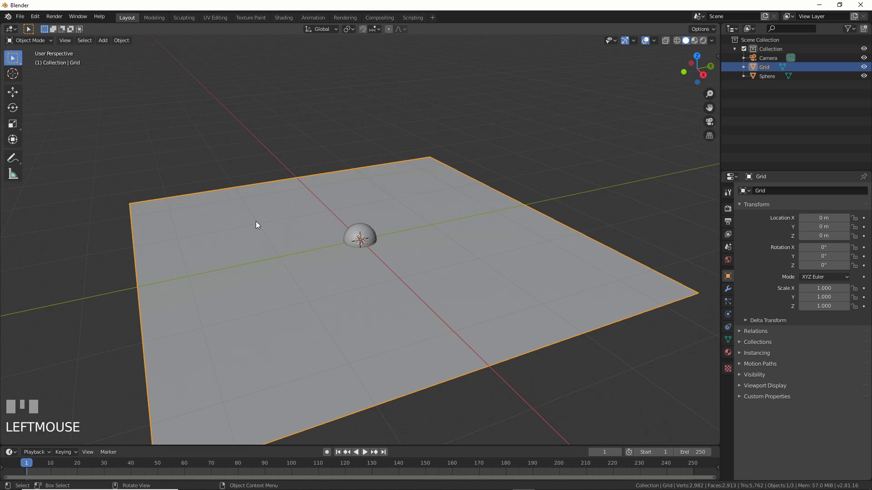
{"action": "key", "text": "Tab"}
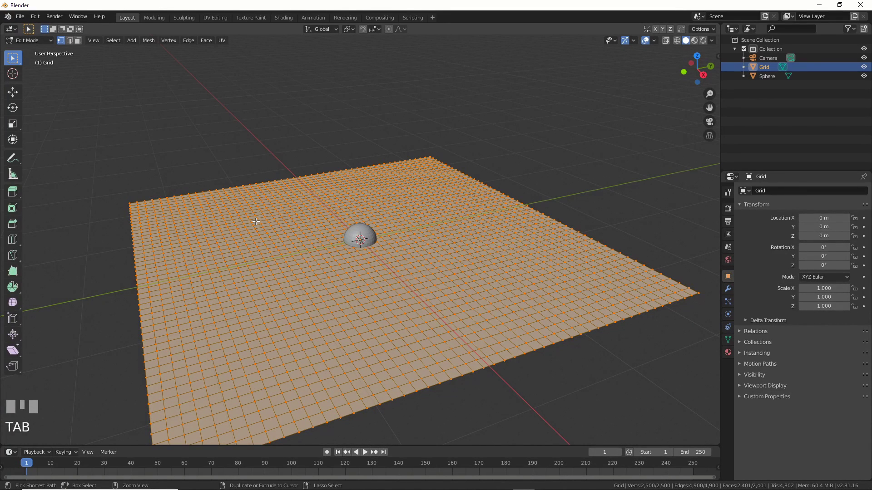
{"action": "key", "text": "ctrl+g"}
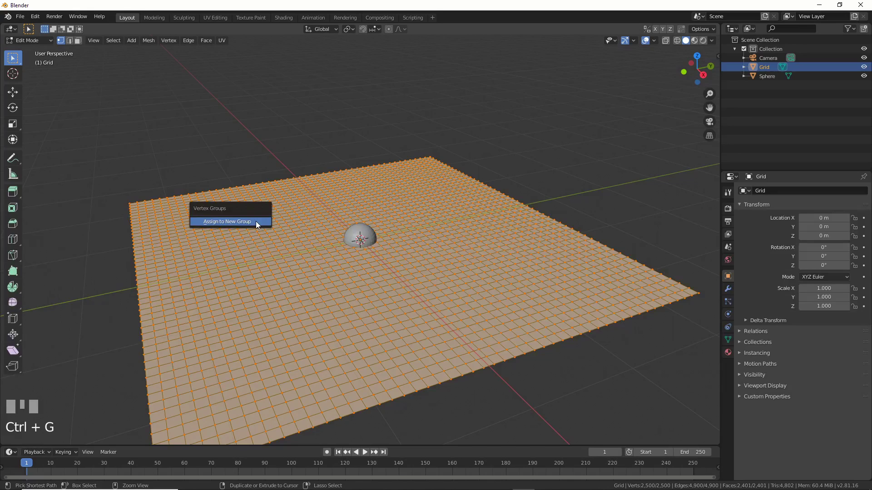
{"action": "left_click", "coordinate": [255, 222]}
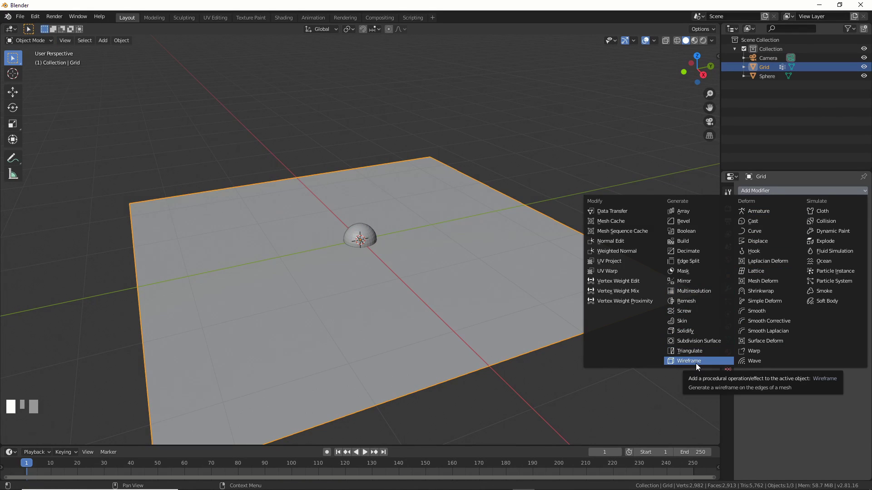
- Give the grid a Wireframe modifier so it becomes 0.02 m thick strips
{"action": "left_click", "coordinate": [686, 363]}
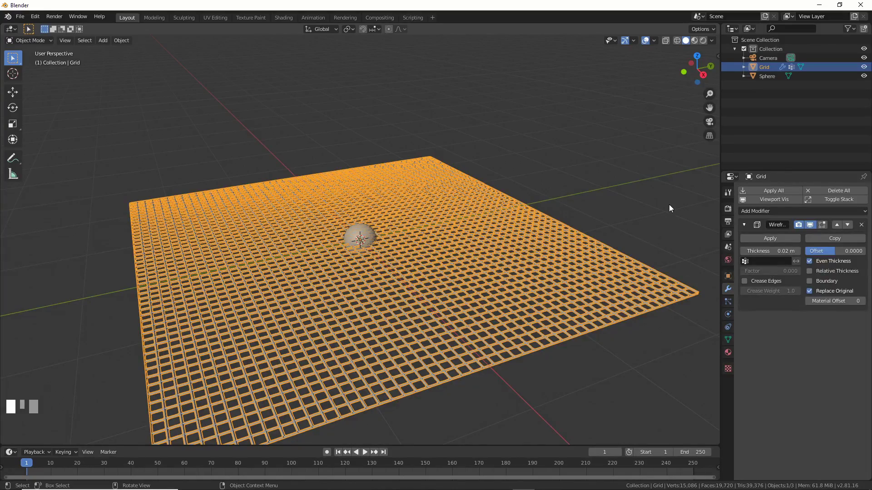
{"action": "left_click", "coordinate": [589, 235]}
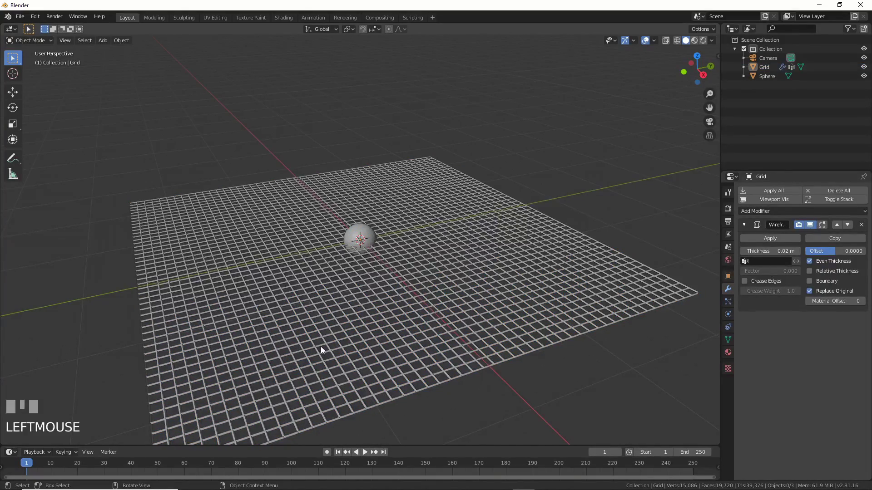
{"action": "scroll", "coordinate": [320, 347], "scroll_direction": "up", "scroll_amount": 5}
{"action": "scroll", "coordinate": [320, 347], "scroll_direction": "down", "scroll_amount": 3}
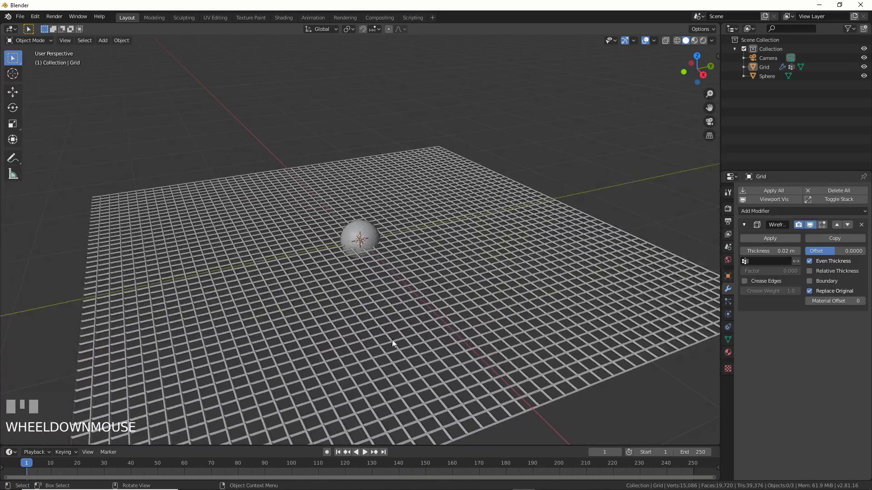
- Add a Vertex Weight Proximity modifier to the grid and move it above Wireframe
{"action": "left_click", "coordinate": [769, 211]}
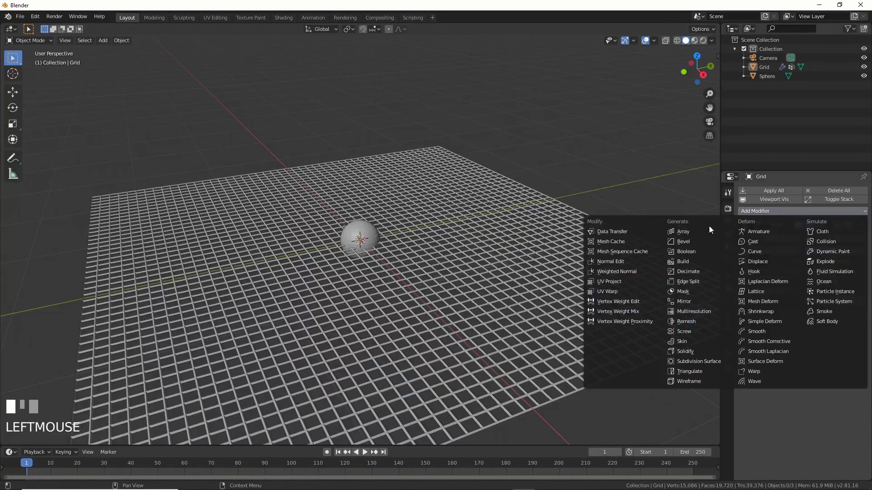
{"action": "left_click", "coordinate": [625, 323]}
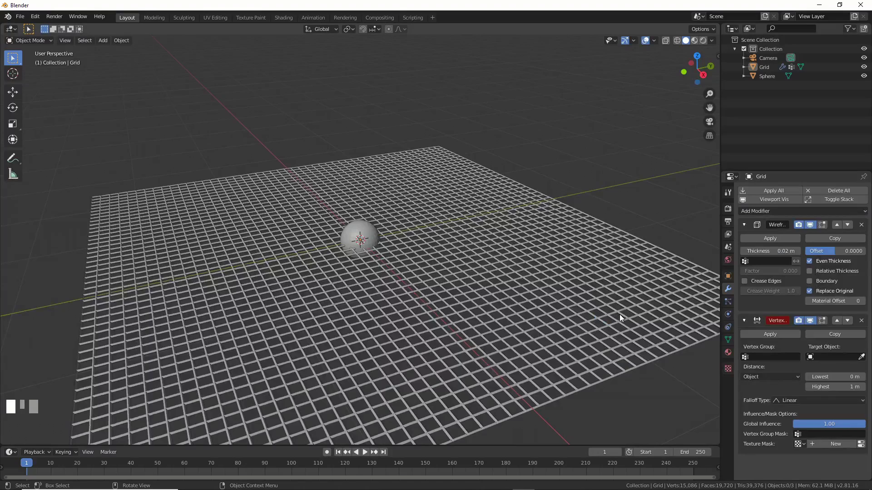
{"action": "left_click", "coordinate": [838, 321]}
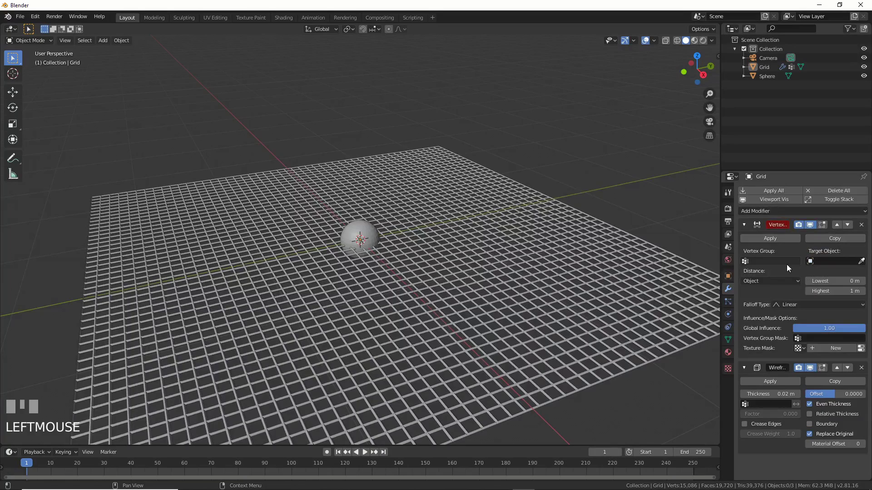
{"action": "left_click", "coordinate": [754, 266]}
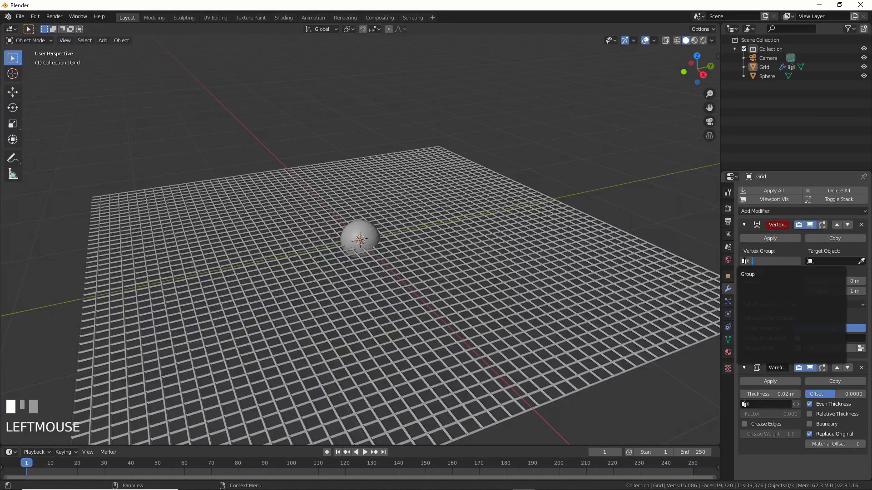
- Set the vertex group to Group in both the proximity and Wireframe modifiers
{"action": "left_click", "coordinate": [753, 275]}
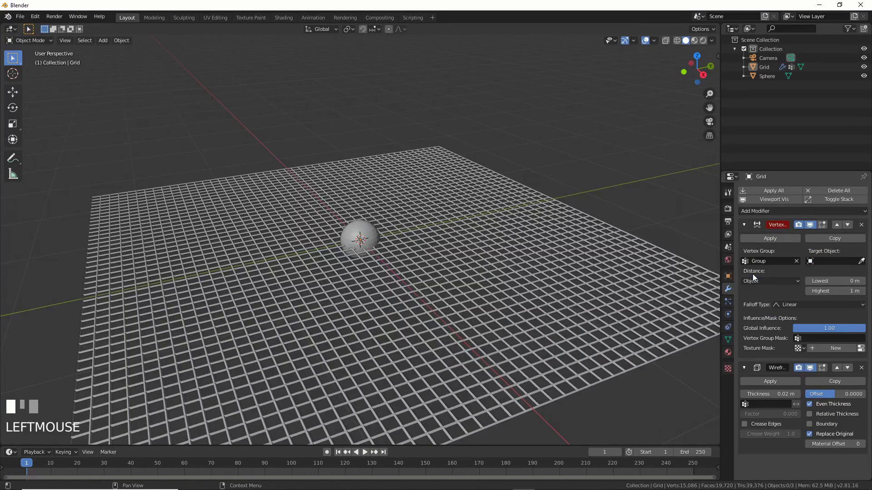
{"action": "left_click", "coordinate": [749, 404]}
{"action": "left_click", "coordinate": [750, 311]}
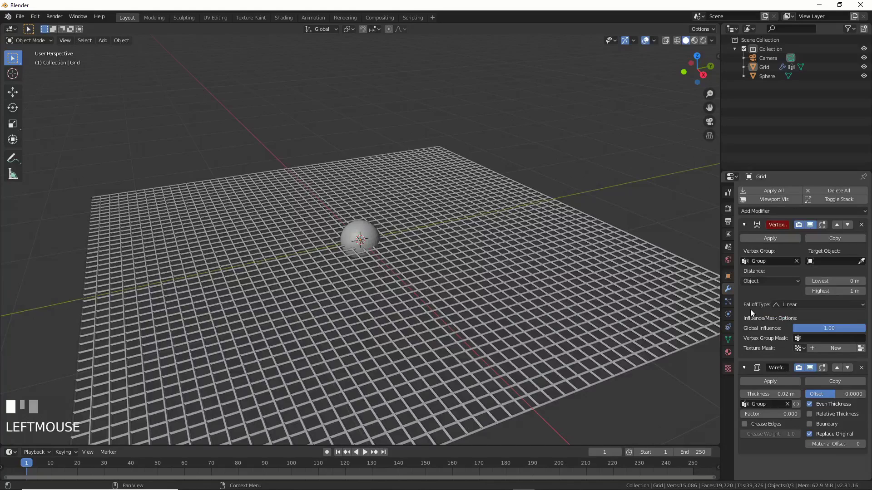
- Point the proximity modifier at Sphere, measuring distance to Geometry
{"action": "left_click", "coordinate": [834, 261]}
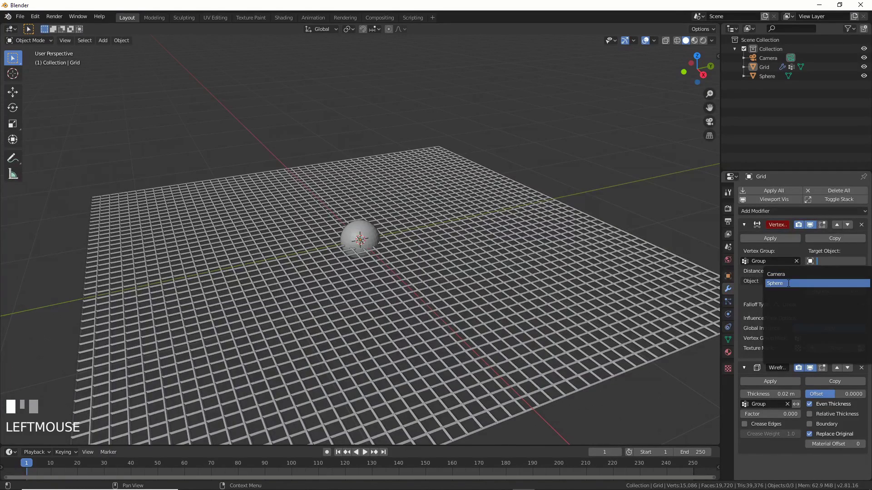
{"action": "left_click", "coordinate": [788, 283]}
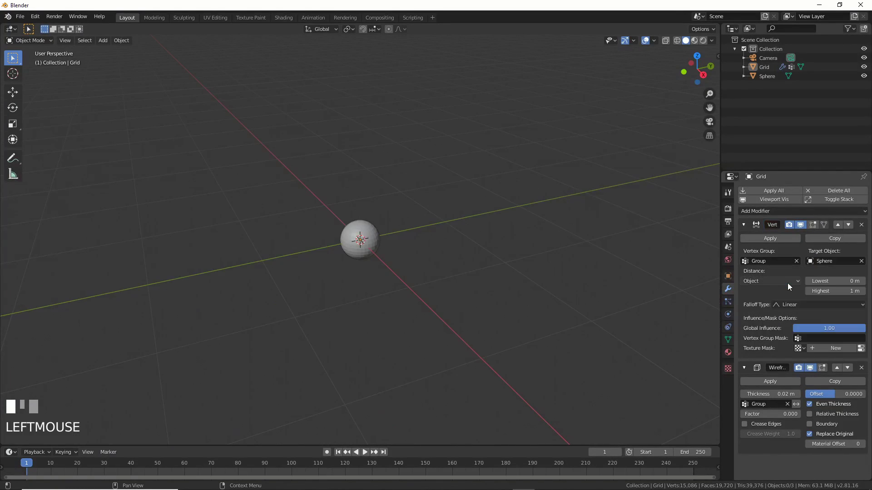
{"action": "left_click", "coordinate": [756, 281]}
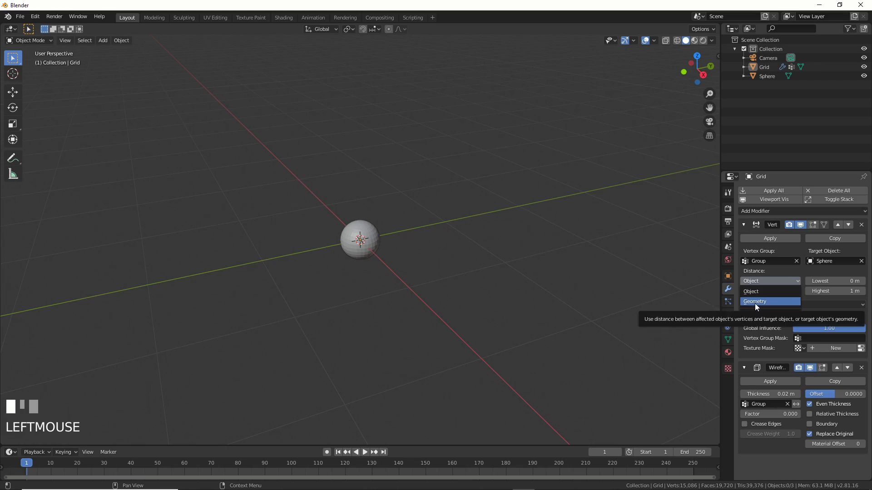
{"action": "left_click", "coordinate": [754, 304]}
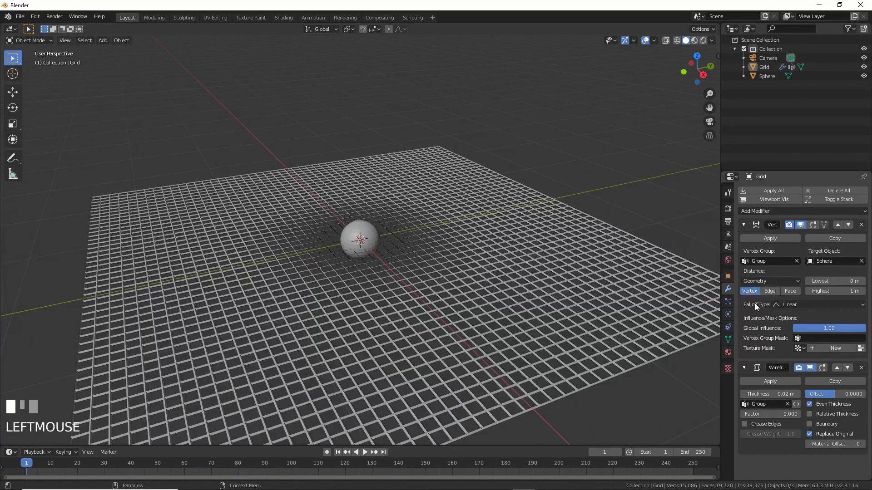
- Raise the sphere slightly above the floor along Z
{"action": "left_click", "coordinate": [372, 234]}
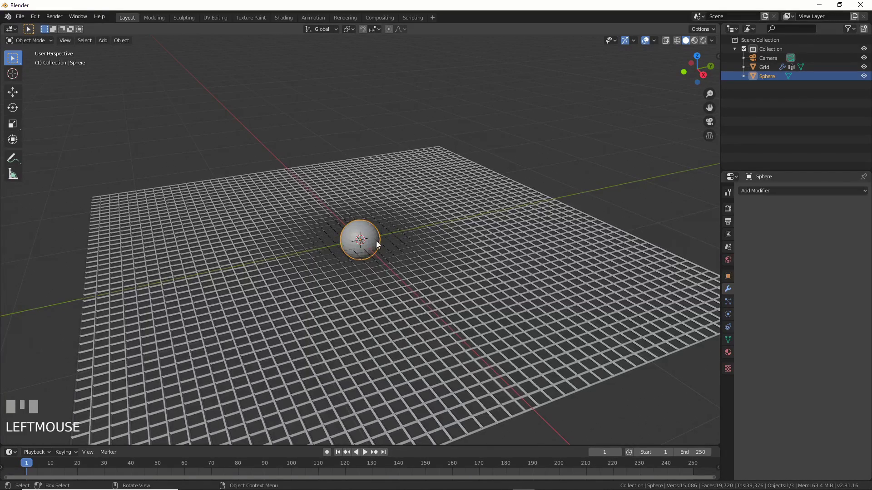
{"action": "left_click", "coordinate": [18, 97]}
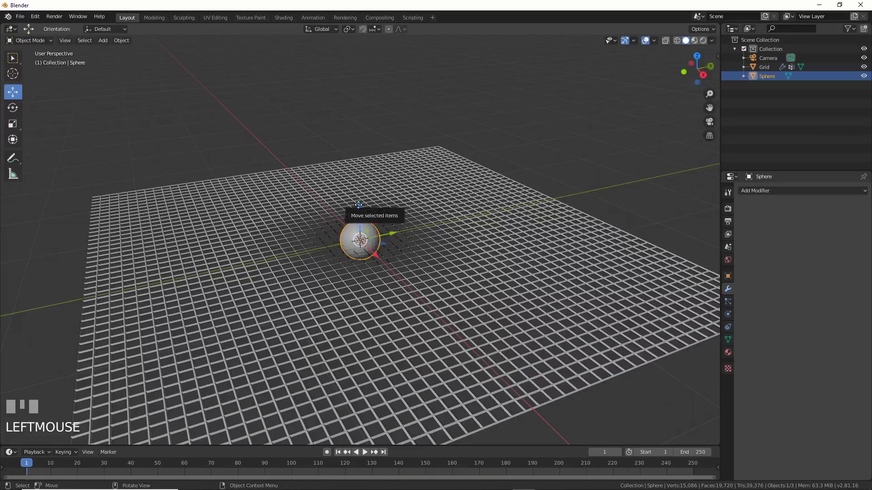
{"action": "mouse_move", "coordinate": [357, 207]}
{"action": "left_mouse_down"}
{"action": "mouse_move", "coordinate": [357, 150]}
{"action": "mouse_move", "coordinate": [357, 235]}
{"action": "mouse_move", "coordinate": [359, 210]}
{"action": "left_mouse_up"}
{"action": "middle_click_drag", "start_coordinate": [402, 255], "coordinate": [400, 279]}
{"action": "scroll", "coordinate": [399, 292], "scroll_direction": "up", "scroll_amount": 6}
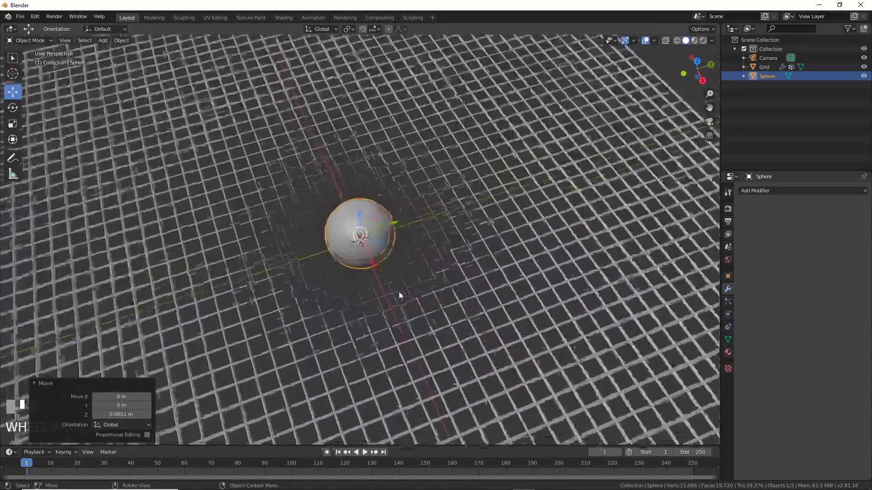
{"action": "scroll", "coordinate": [398, 291], "scroll_direction": "down", "scroll_amount": 8}
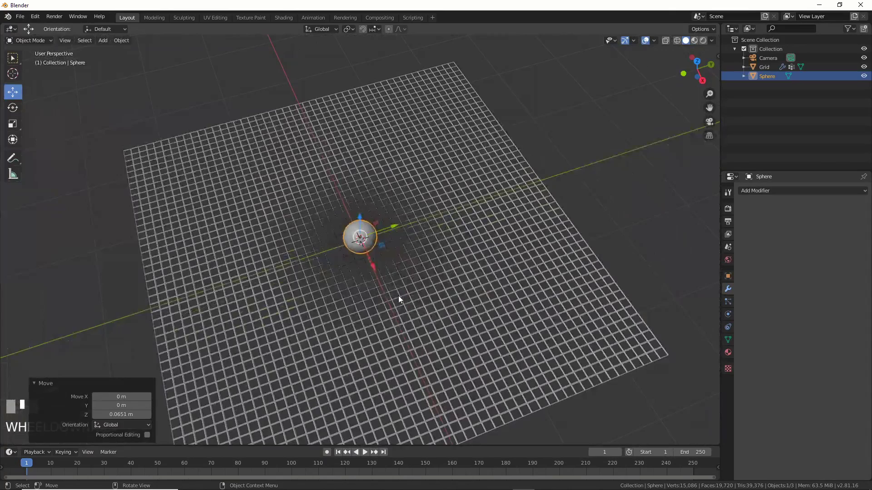
{"action": "middle_click_drag", "start_coordinate": [399, 295], "coordinate": [402, 267]}
- Set the proximity Lowest distance to 1 m and Highest to 0 m, then move the sphere through the grid
{"action": "left_click", "coordinate": [392, 232]}
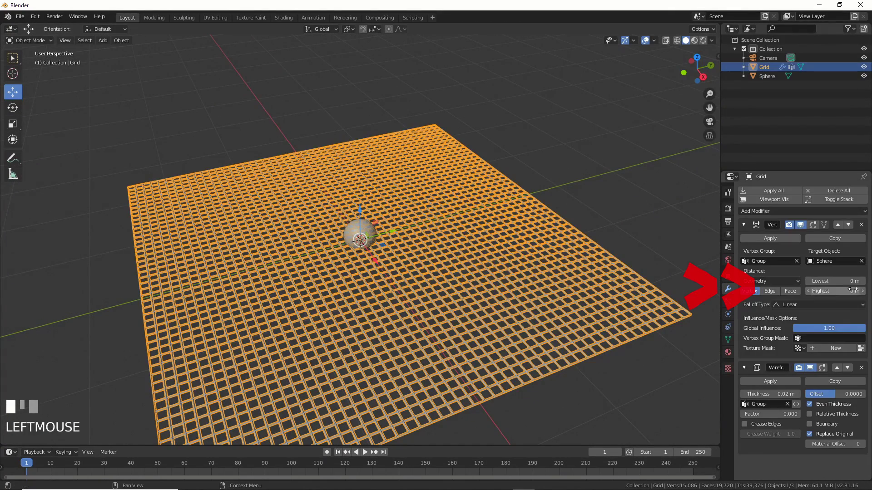
{"action": "left_click_drag", "start_coordinate": [835, 281], "coordinate": [767, 282]}
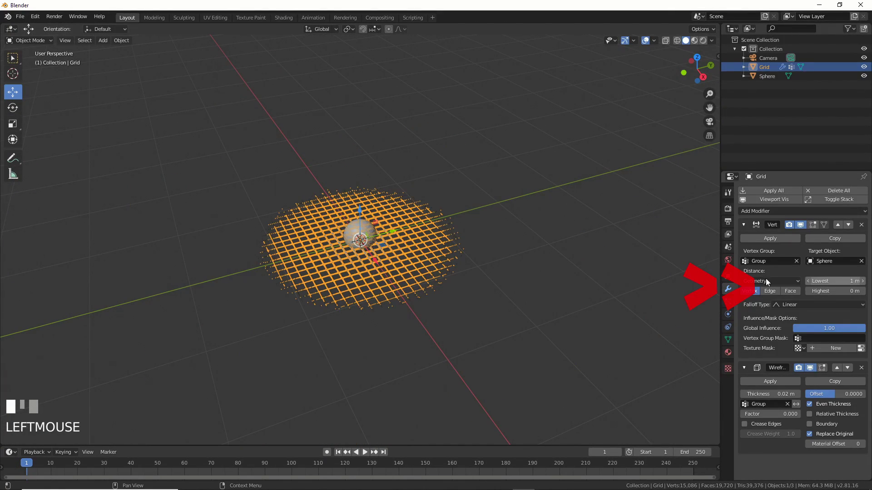
{"action": "left_click", "coordinate": [354, 226]}
{"action": "mouse_move", "coordinate": [360, 202]}
{"action": "left_mouse_down"}
{"action": "mouse_move", "coordinate": [360, 111]}
{"action": "mouse_move", "coordinate": [362, 345]}
{"action": "mouse_move", "coordinate": [361, 205]}
{"action": "left_mouse_up"}
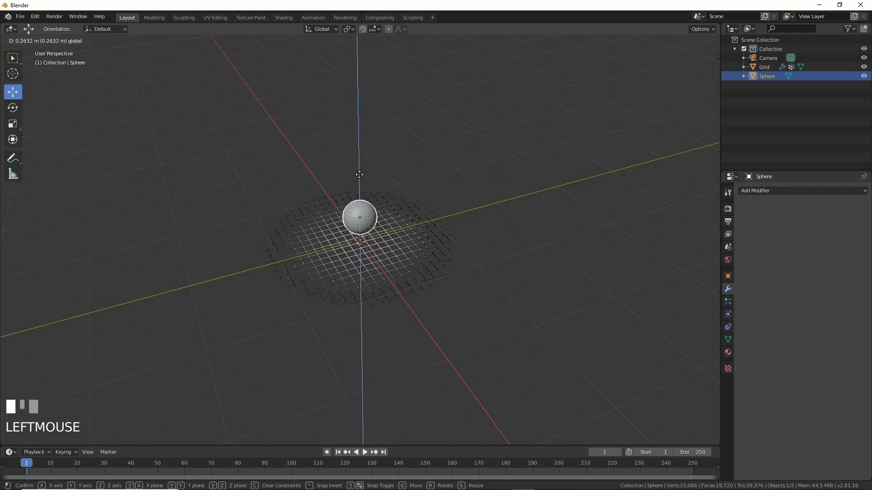
- Add a Displace modifier to the grid limited to the Group vertex group
{"action": "left_click", "coordinate": [764, 67]}
{"action": "left_click", "coordinate": [790, 211]}
{"action": "left_click", "coordinate": [759, 263]}
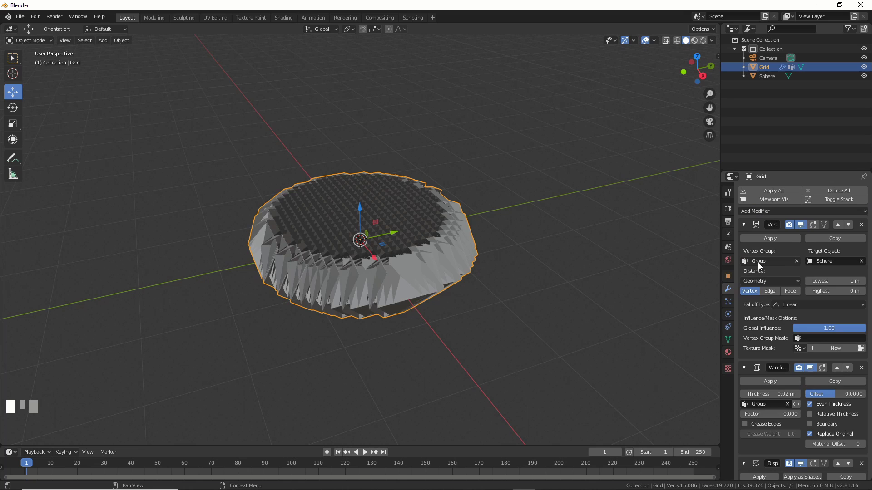
{"action": "scroll", "coordinate": [759, 263], "scroll_direction": "down", "scroll_amount": 5}
{"action": "left_click", "coordinate": [763, 453]}
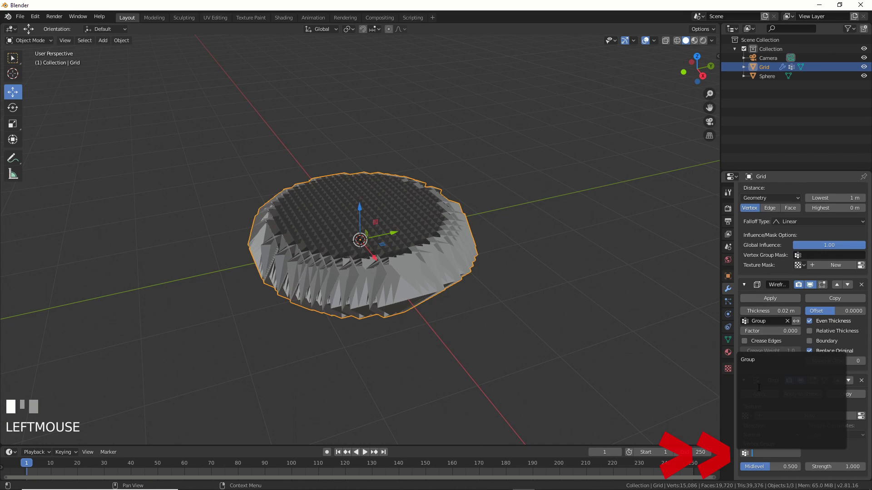
{"action": "left_click", "coordinate": [754, 361]}
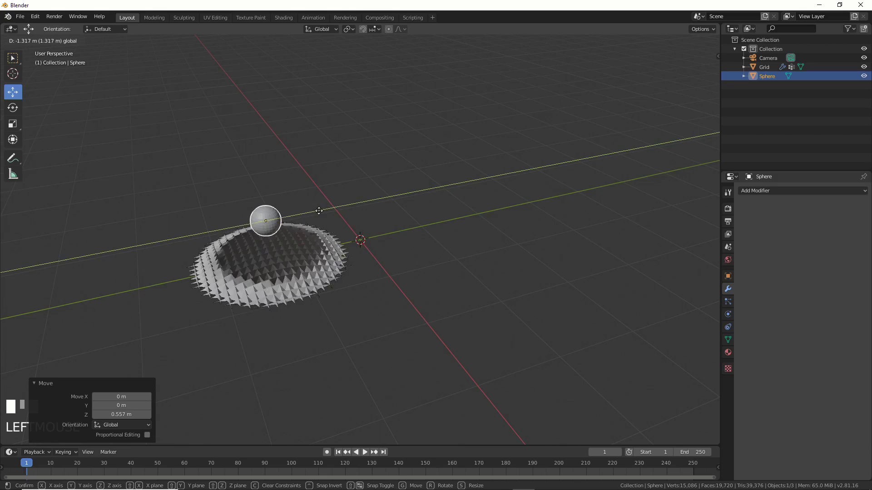
- Move Displace above Wireframe and scale the grid to 2.743
{"action": "key", "text": "Return"}
{"action": "left_click", "coordinate": [764, 67]}
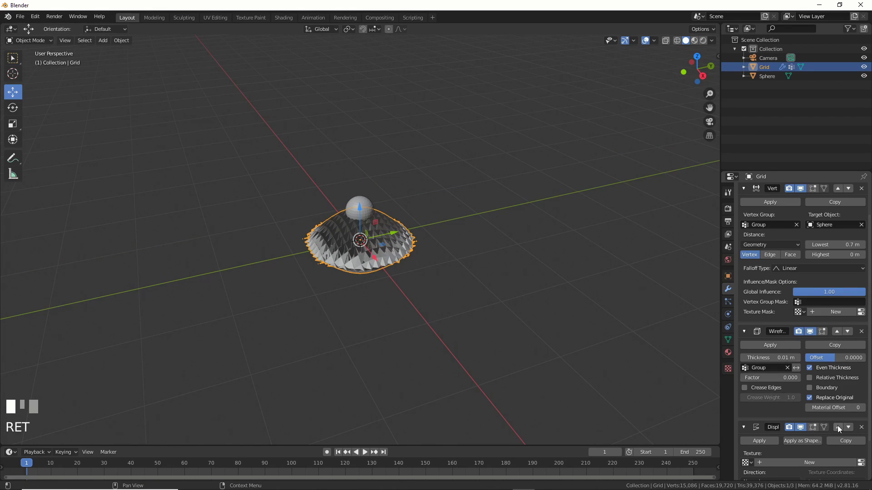
{"action": "left_click", "coordinate": [838, 428]}
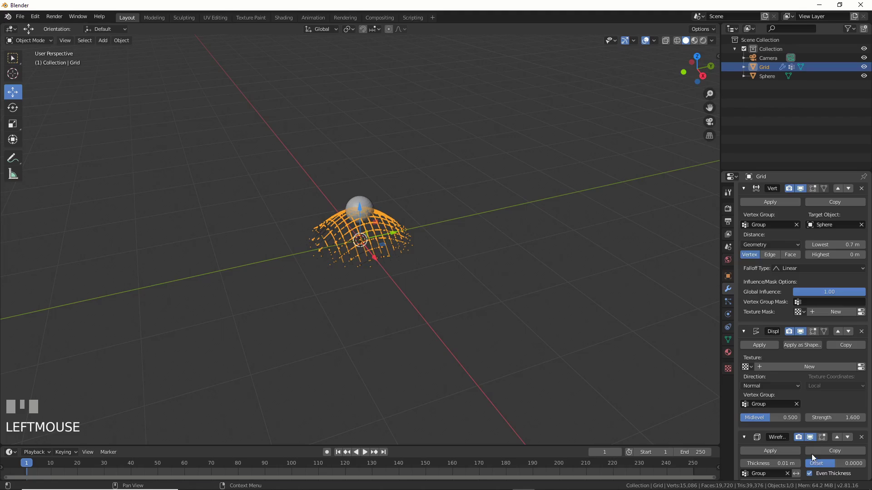
{"action": "scroll", "coordinate": [839, 444], "scroll_direction": "down", "scroll_amount": 3}
{"action": "key", "text": "s"}
{"action": "left_click", "coordinate": [438, 239]}
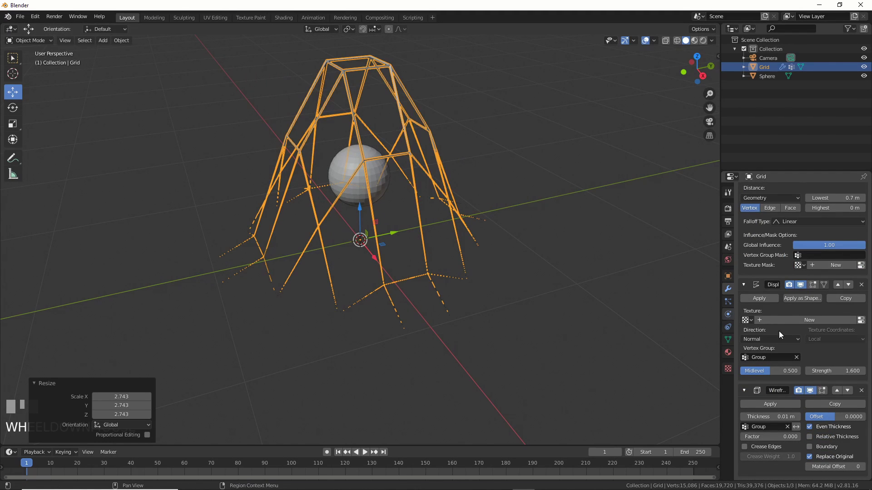
- Lower the proximity Lowest distance to 0.4 m and set Wireframe thickness to 0.01 m
{"action": "left_click_drag", "start_coordinate": [835, 198], "coordinate": [818, 198]}
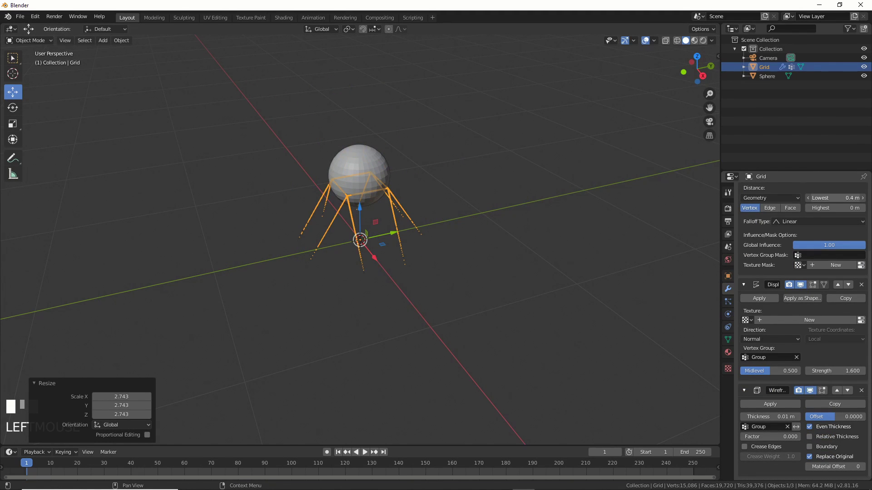
{"action": "left_click", "coordinate": [381, 171]}
{"action": "left_click_drag", "start_coordinate": [395, 171], "coordinate": [369, 184]}
{"action": "key", "text": "ctrl+z"}
{"action": "left_click", "coordinate": [330, 229]}
{"action": "scroll", "coordinate": [780, 388], "scroll_direction": "down", "scroll_amount": 2}
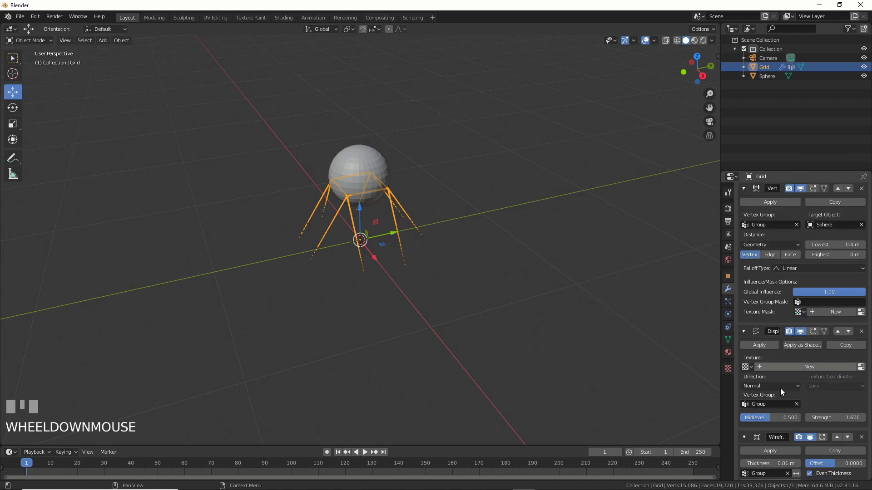
{"action": "scroll", "coordinate": [780, 388], "scroll_direction": "down", "scroll_amount": 3}
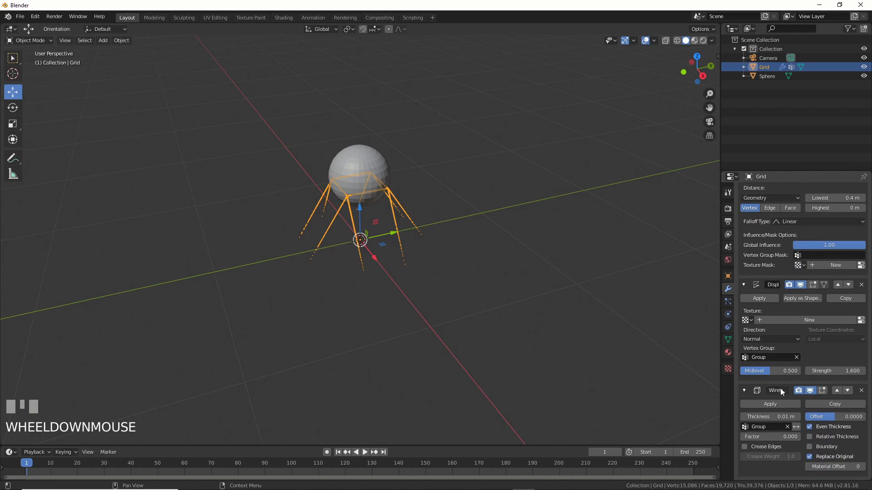
{"action": "left_click", "coordinate": [788, 416]}
- Add a Bezier circle curve to the scene
{"action": "scroll", "coordinate": [454, 272], "scroll_direction": "down", "scroll_amount": 4}
{"action": "left_click", "coordinate": [103, 41]}
{"action": "mouse_move", "coordinate": [108, 61]}
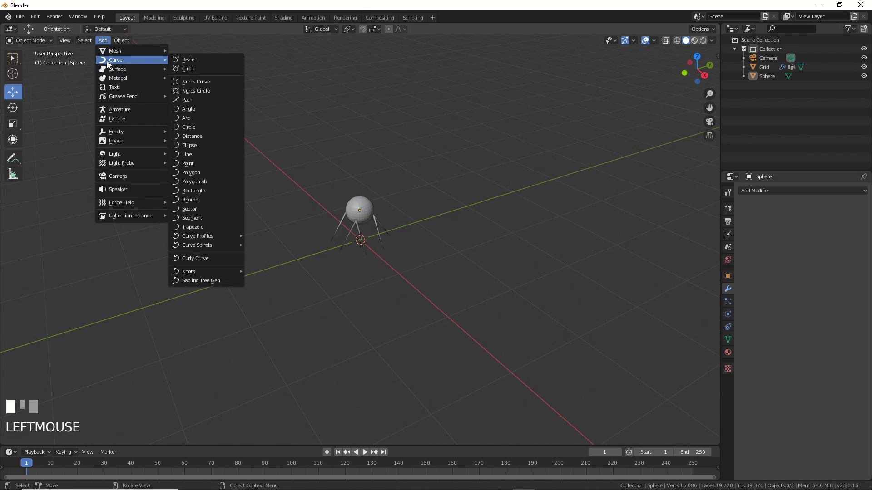
{"action": "left_click", "coordinate": [207, 68]}
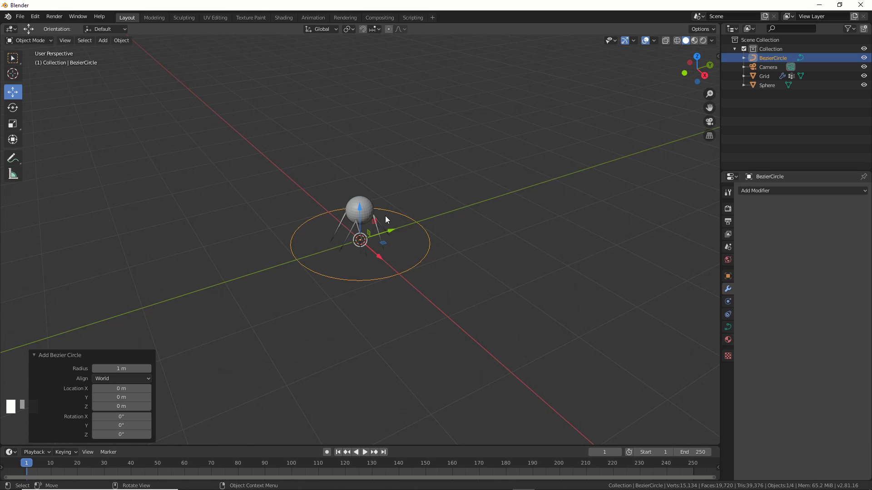
- Give the sphere a Follow Path constraint targeting BezierCircle and play the animation
{"action": "left_click", "coordinate": [767, 85]}
{"action": "left_click", "coordinate": [728, 327]}
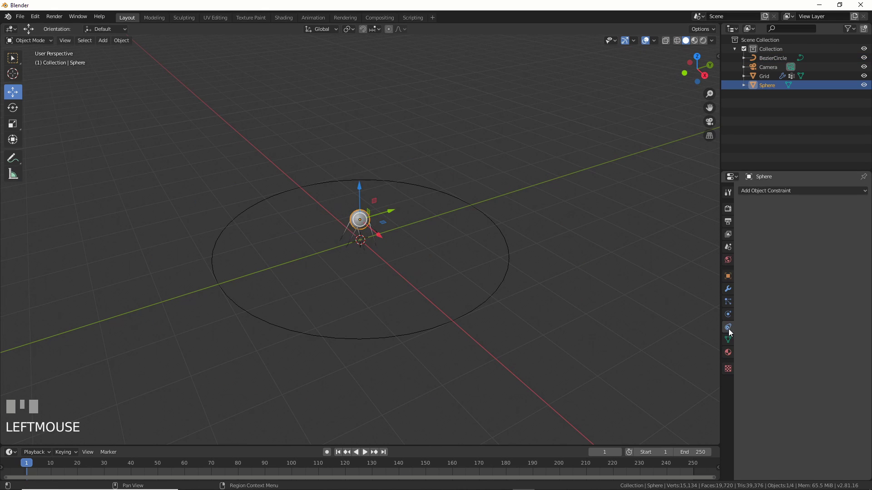
{"action": "left_click", "coordinate": [759, 192]}
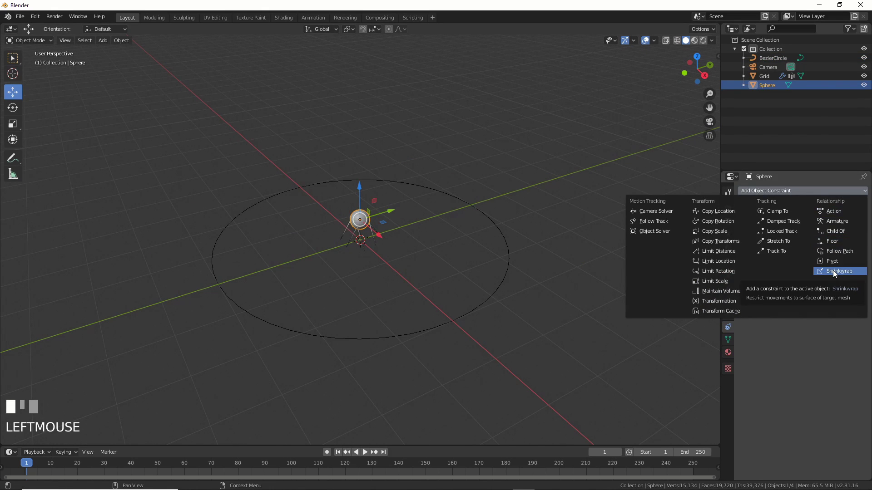
{"action": "left_click", "coordinate": [840, 251]}
{"action": "left_click", "coordinate": [778, 222]}
{"action": "left_click", "coordinate": [780, 235]}
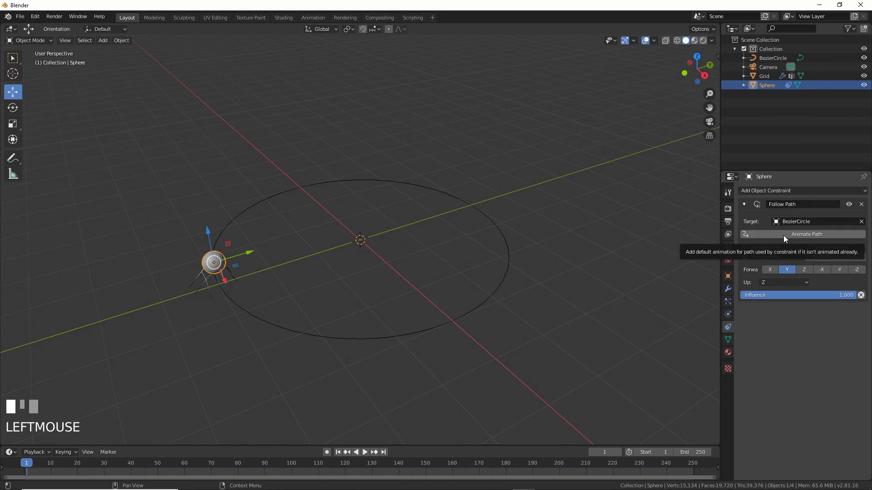
{"action": "left_click", "coordinate": [365, 452]}
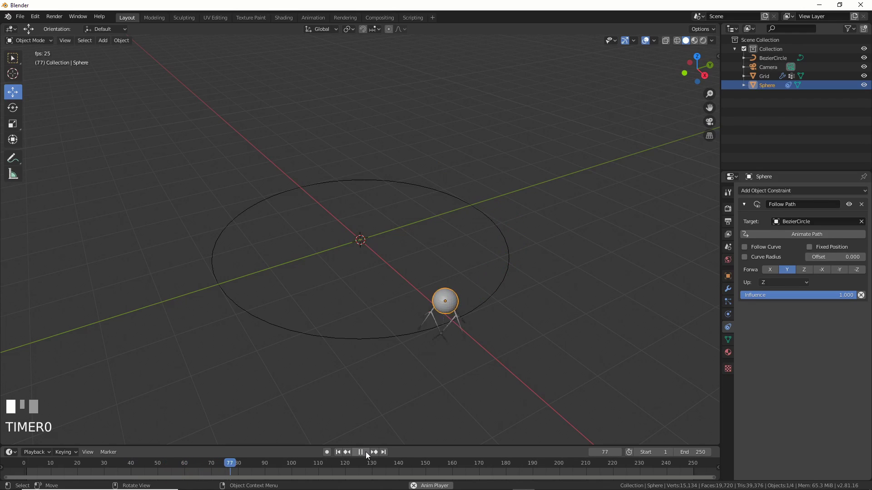
- Subdivide the Bezier circle and move several control points into a wavy loop
{"action": "key", "text": "Escape"}
{"action": "left_click", "coordinate": [352, 339]}
{"action": "key", "text": "Tab"}
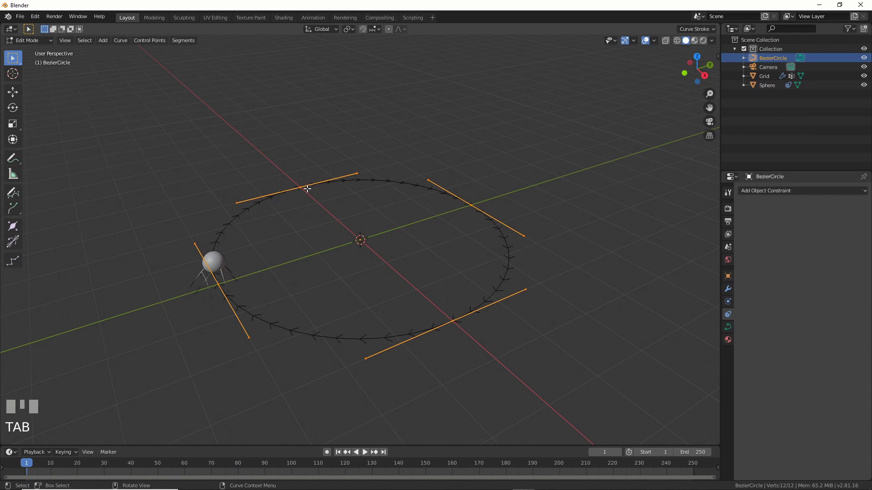
{"action": "left_click", "coordinate": [175, 43]}
{"action": "left_click", "coordinate": [184, 51]}
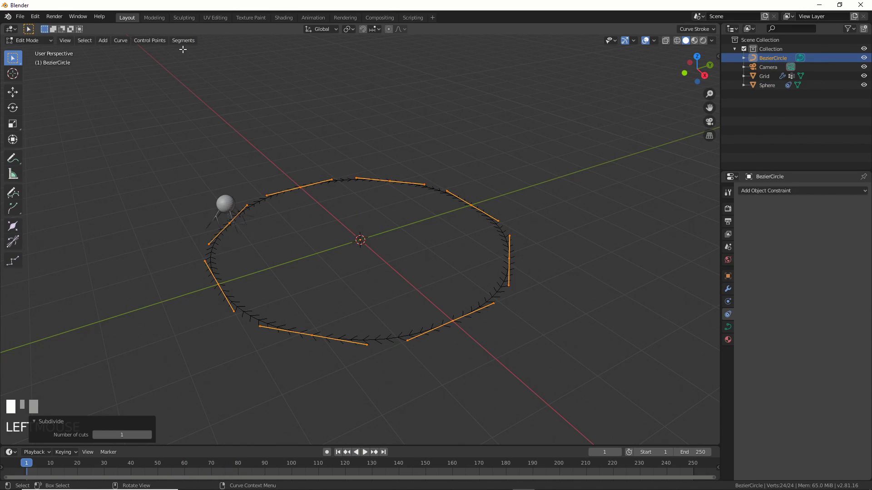
{"action": "left_click", "coordinate": [301, 188]}
{"action": "key", "text": "shift+space"}
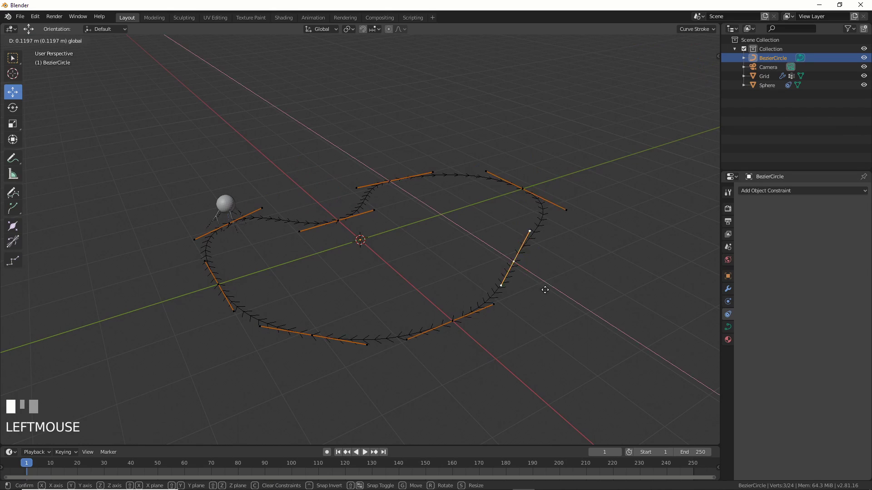
{"action": "left_click", "coordinate": [468, 330]}
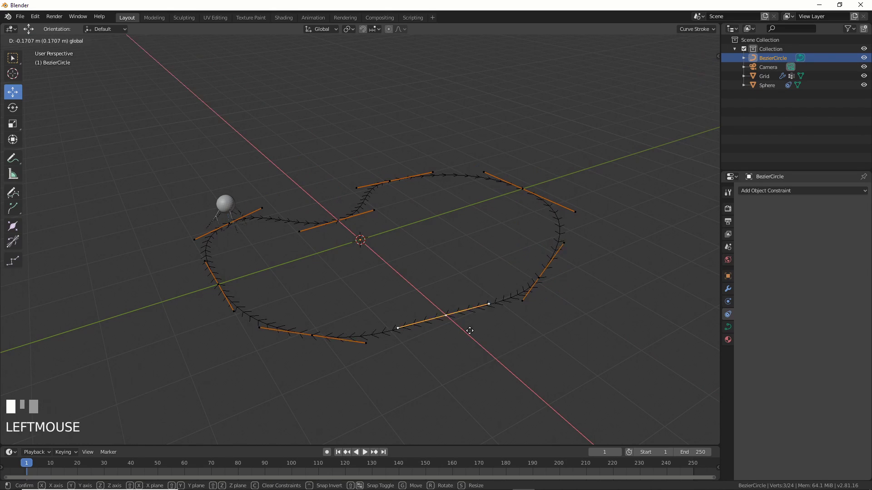
{"action": "left_click", "coordinate": [218, 284]}
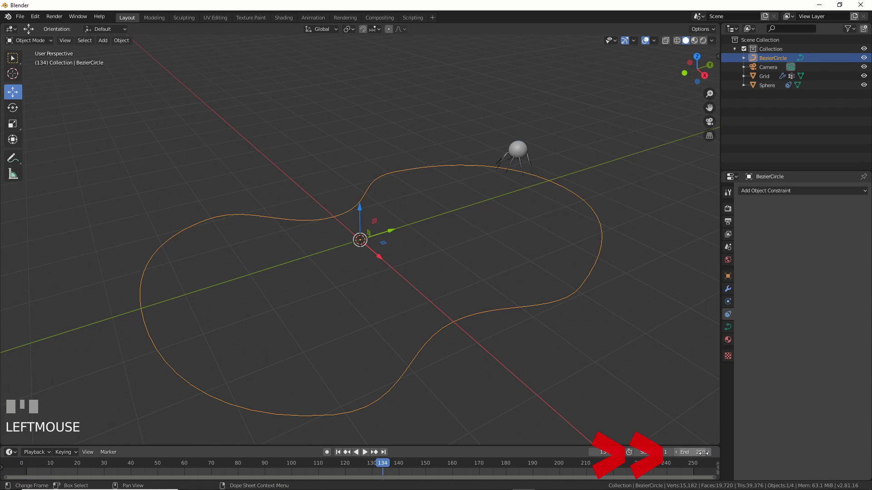
- Set the animation end frame to 210
{"action": "left_click", "coordinate": [705, 453]}
{"action": "type", "text": "210"}
{"action": "key", "text": "Return"}
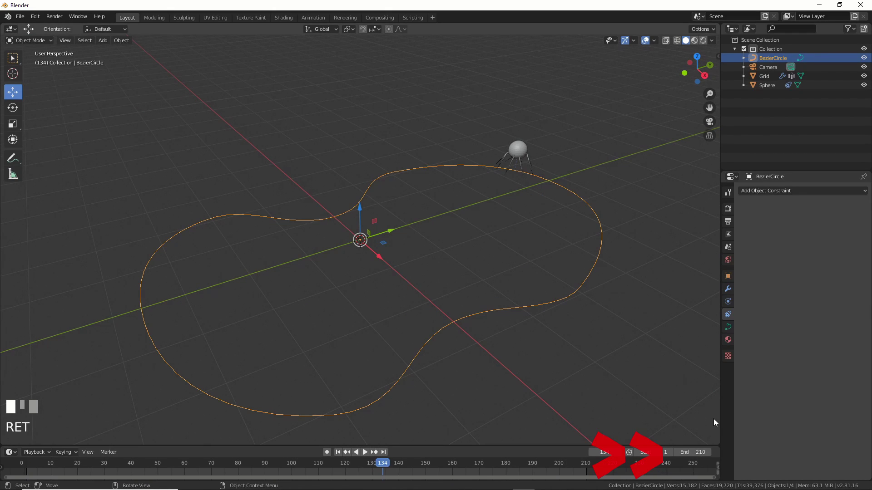
{"action": "left_click", "coordinate": [728, 289]}
- Set the curve's Path Animation frame count to 210 and play the animation
{"action": "left_click", "coordinate": [754, 191]}
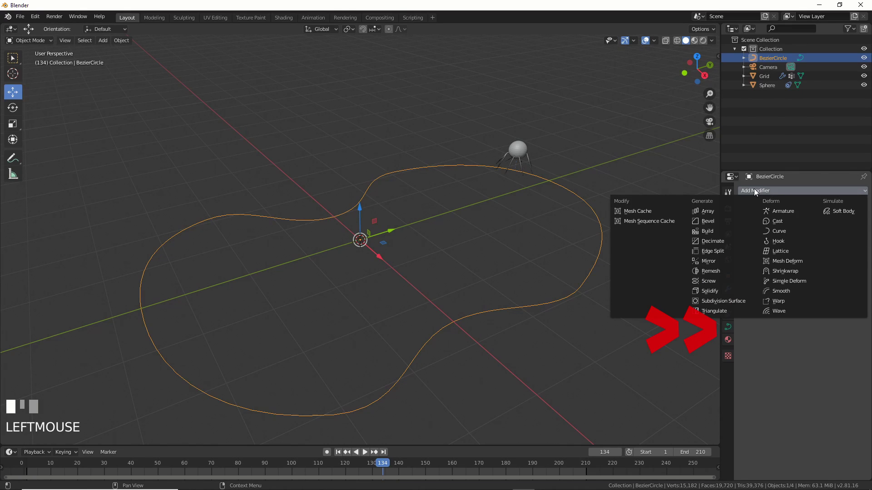
{"action": "left_click", "coordinate": [728, 327]}
{"action": "left_click", "coordinate": [766, 358]}
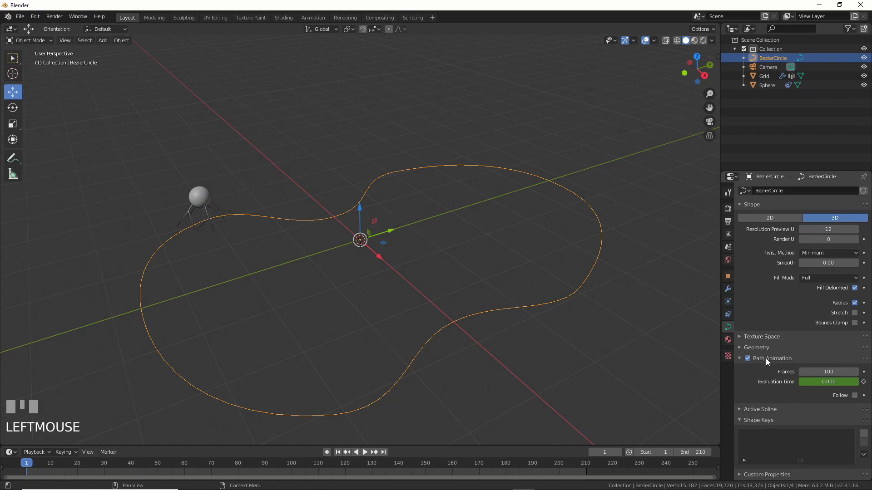
{"action": "left_click", "coordinate": [833, 372]}
{"action": "key", "text": "Return"}
{"action": "left_click", "coordinate": [365, 452]}
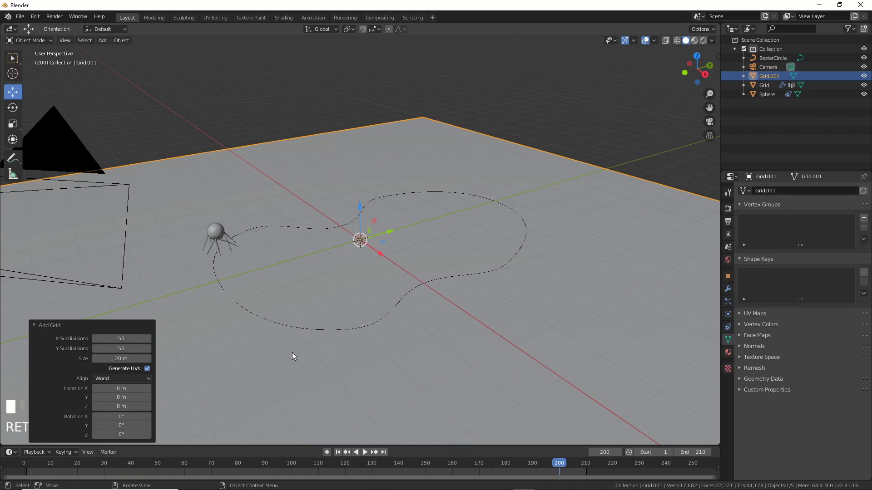
- Add a Wireframe modifier and then a Subdivision Surface modifier to Grid.001
{"action": "left_click", "coordinate": [728, 289]}
{"action": "left_click", "coordinate": [802, 211]}
{"action": "left_click", "coordinate": [642, 364]}
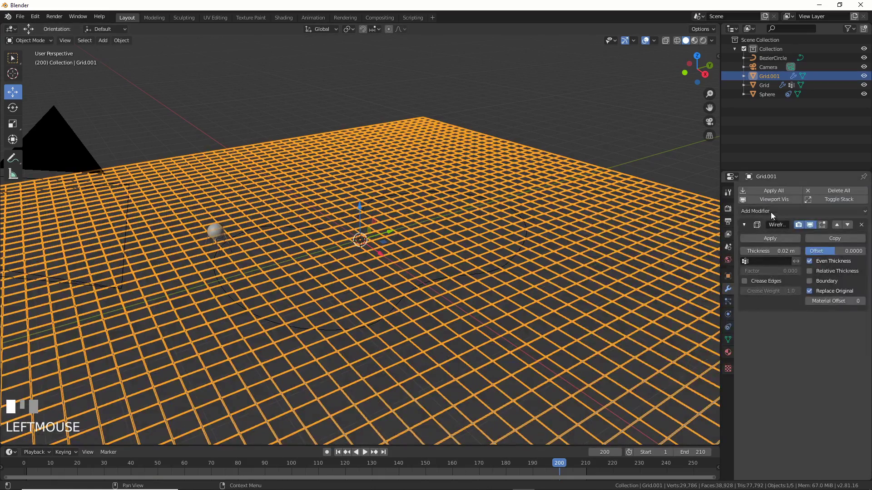
{"action": "left_click", "coordinate": [771, 212]}
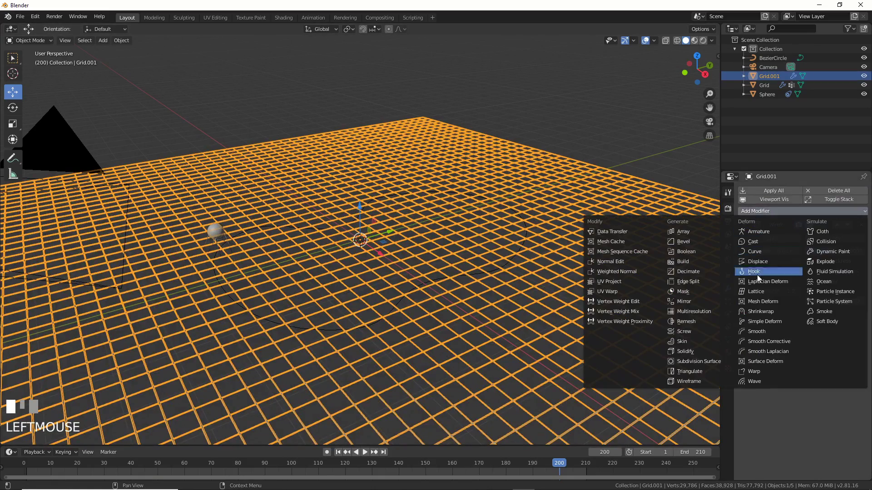
{"action": "left_click", "coordinate": [691, 362]}
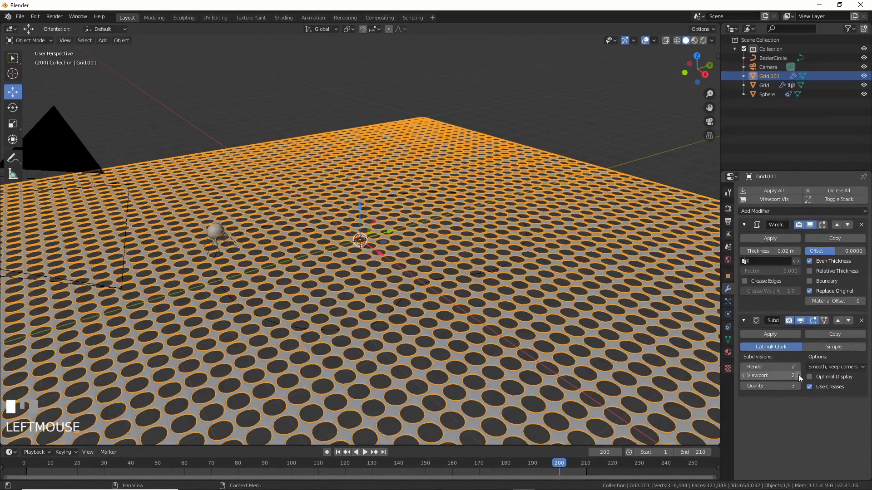
- Deselect the floor and play the animation to view the perforated floor
{"action": "middle_click_drag", "start_coordinate": [563, 327], "coordinate": [551, 375]}
{"action": "scroll", "coordinate": [552, 364], "scroll_direction": "down", "scroll_amount": 3}
{"action": "scroll", "coordinate": [499, 273], "scroll_direction": "up", "scroll_amount": 5}
{"action": "left_click", "coordinate": [422, 182]}
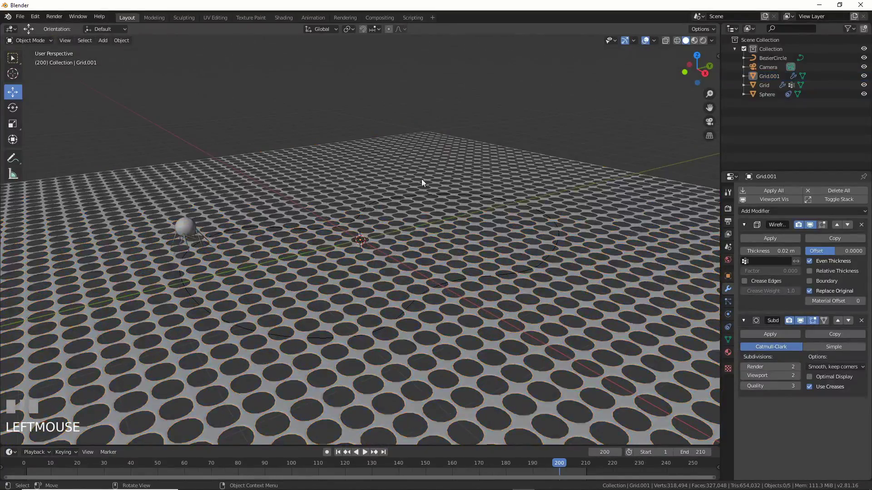
{"action": "left_click", "coordinate": [364, 453]}
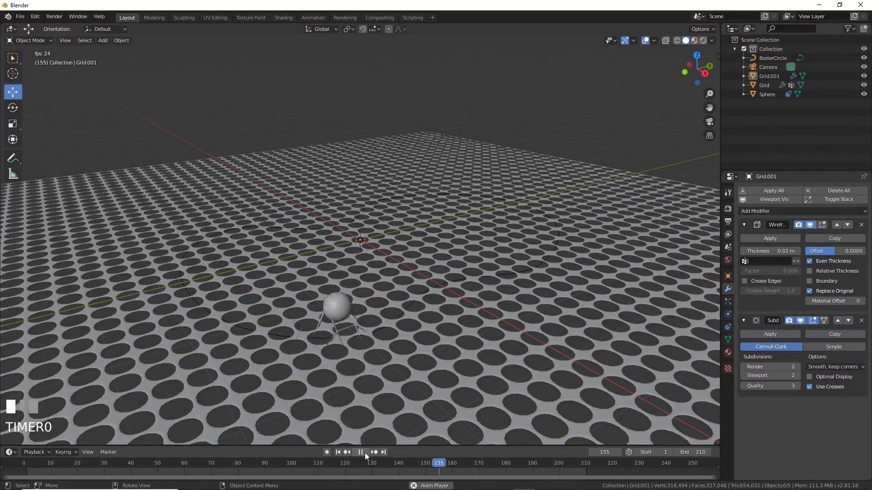